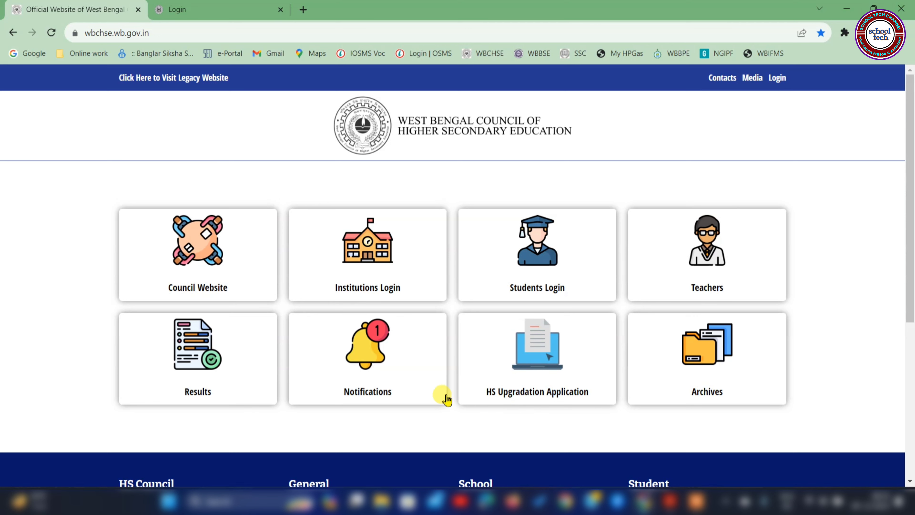
# Open the institutions login and sign in to the school account with the captcha text.
pyautogui.click(367, 242)
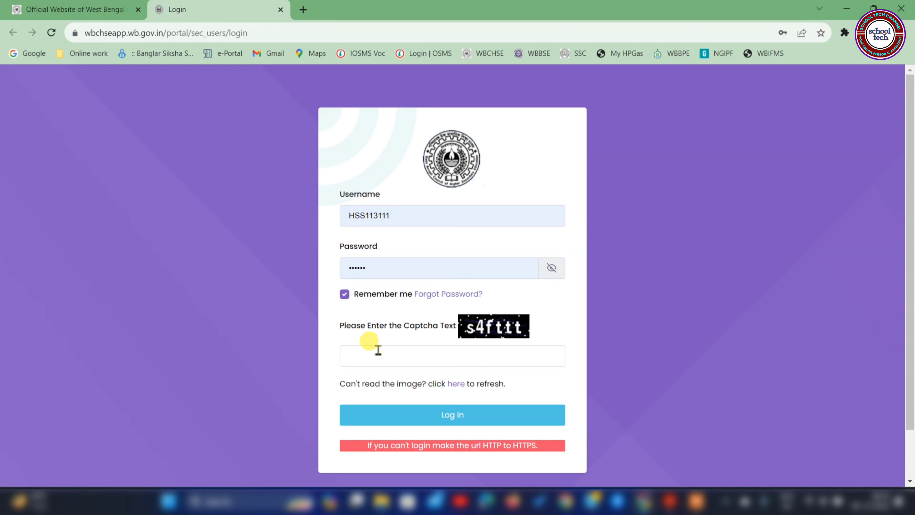
pyautogui.click(419, 414)
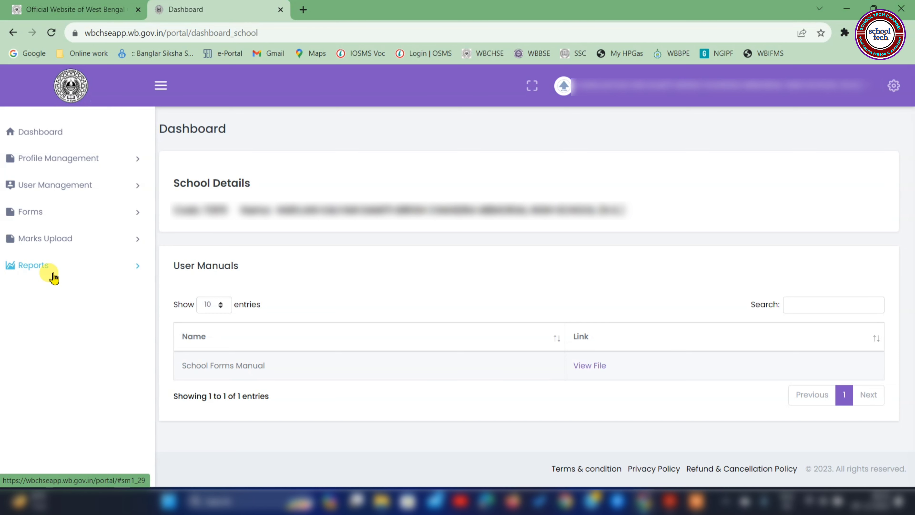
# Open the Enrollment Form page from the school application forms.
pyautogui.click(29, 216)
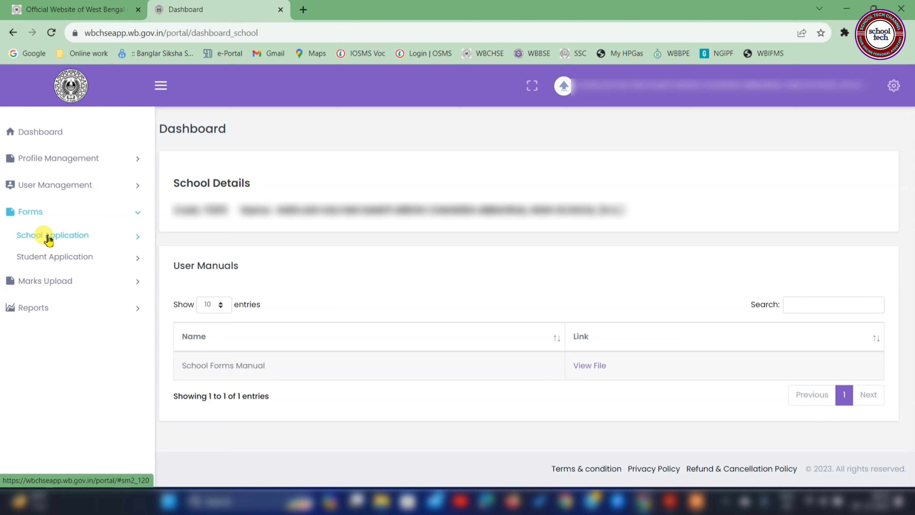
pyautogui.click(50, 239)
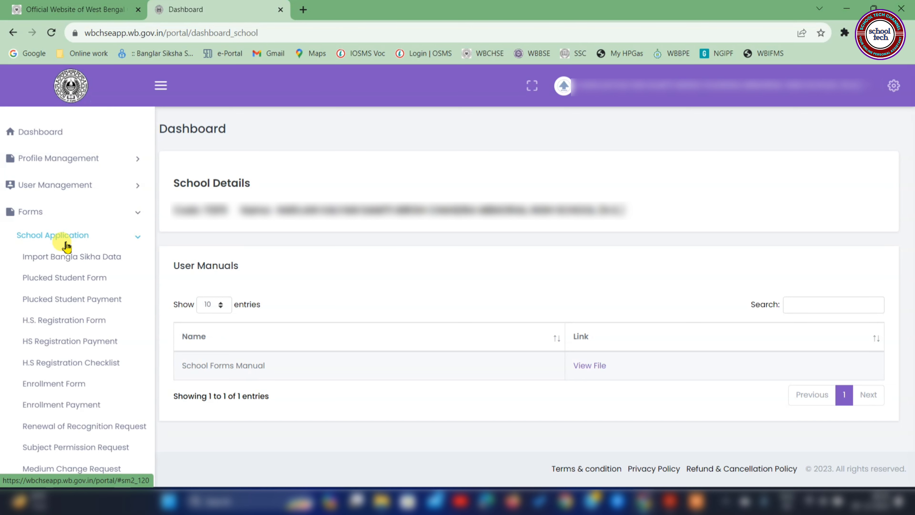
pyautogui.click(50, 385)
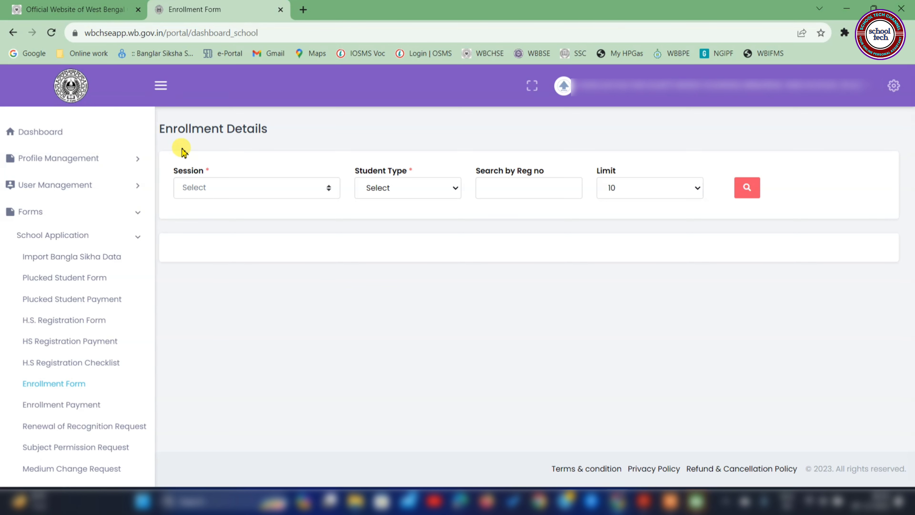
# Search the enrollment records for session 2023-2024, student type Regular, with a limit of 10.
pyautogui.click(221, 189)
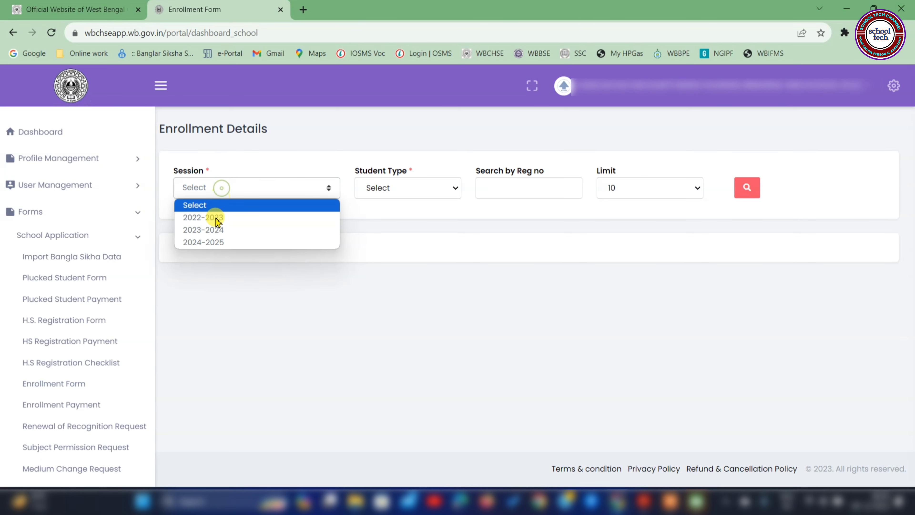
pyautogui.click(215, 231)
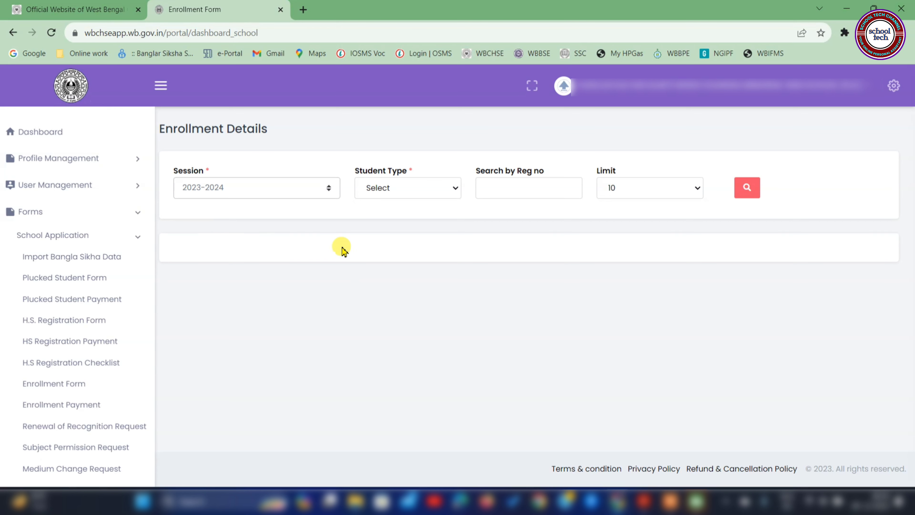
pyautogui.click(383, 191)
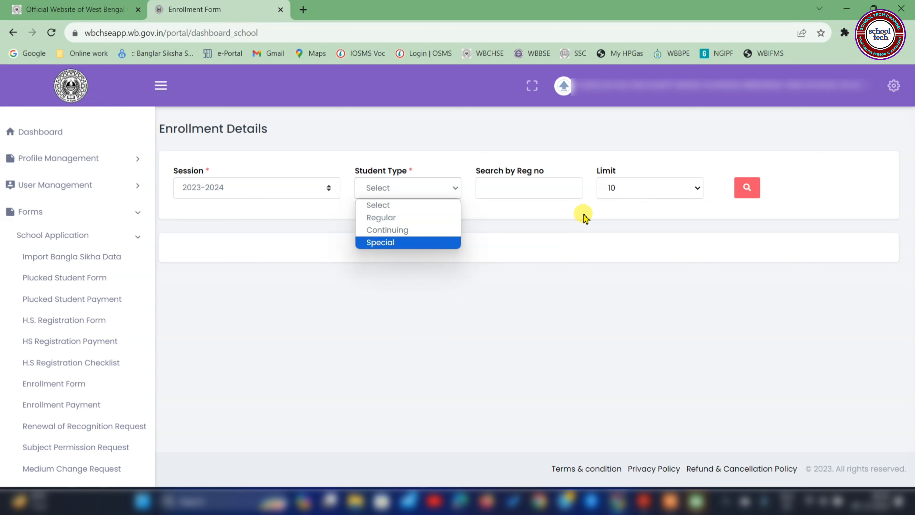
pyautogui.click(387, 221)
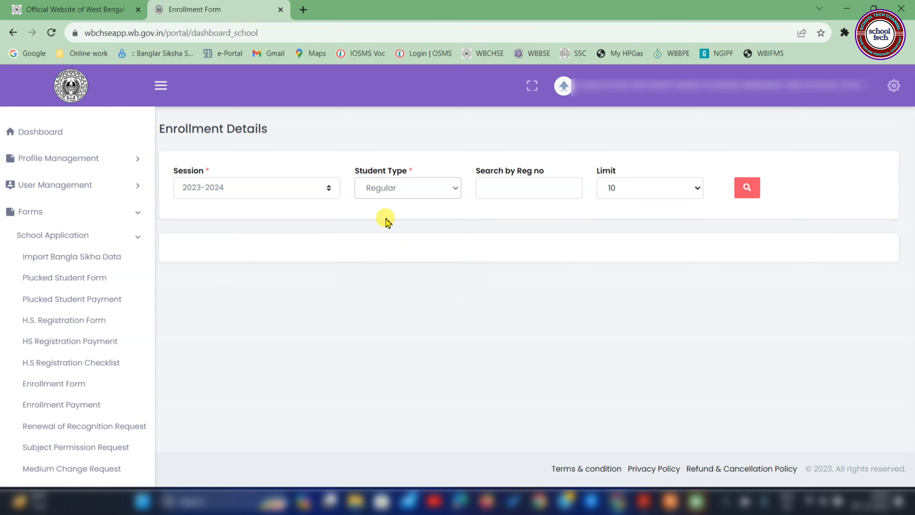
pyautogui.click(616, 188)
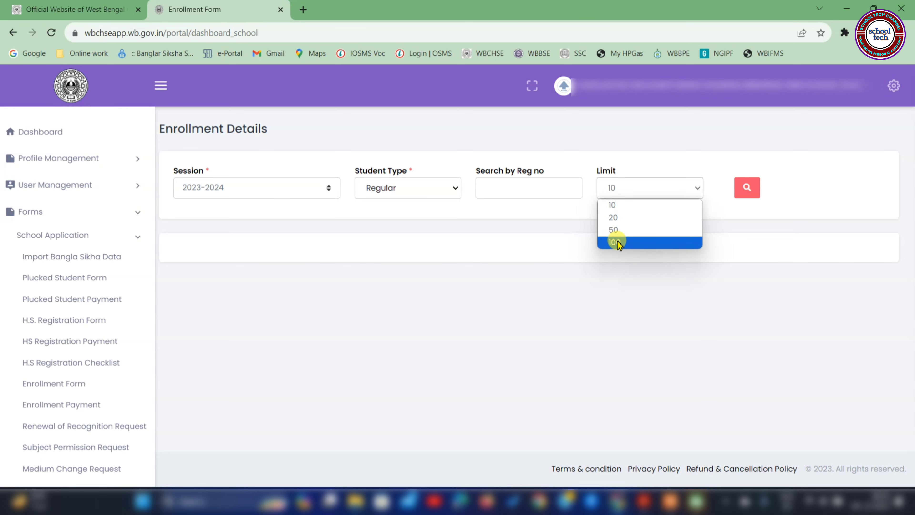
pyautogui.click(627, 207)
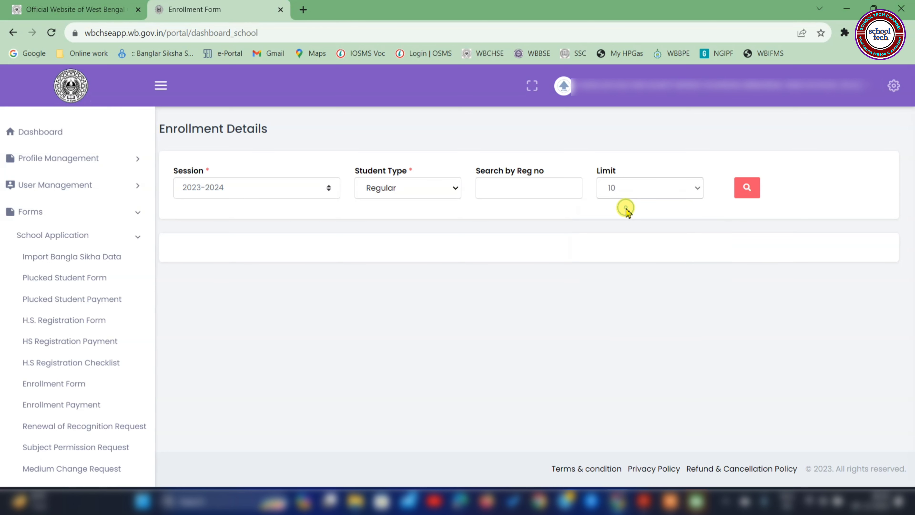
pyautogui.click(744, 189)
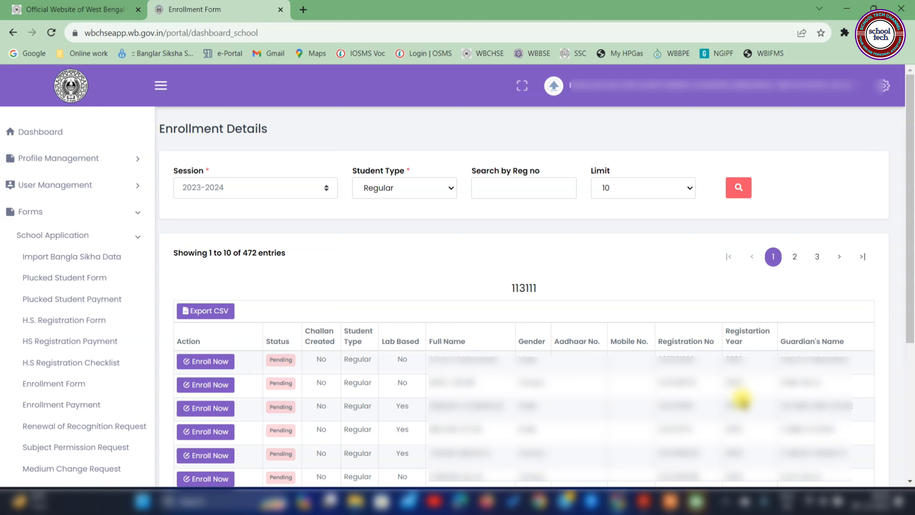
# Open the enrollment form of the first regular student and review its Aadhaar No. and Mobile No. fields.
pyautogui.click(209, 361)
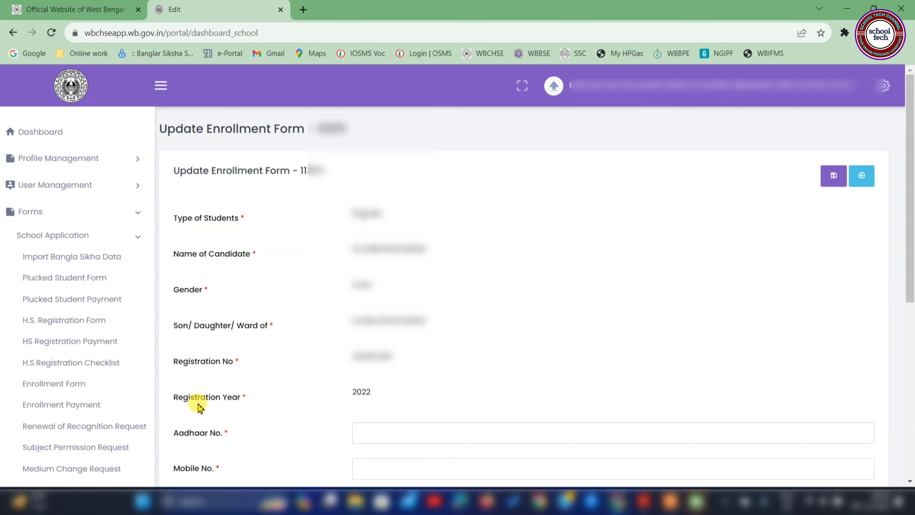
pyautogui.scroll(-6, 393, 404)
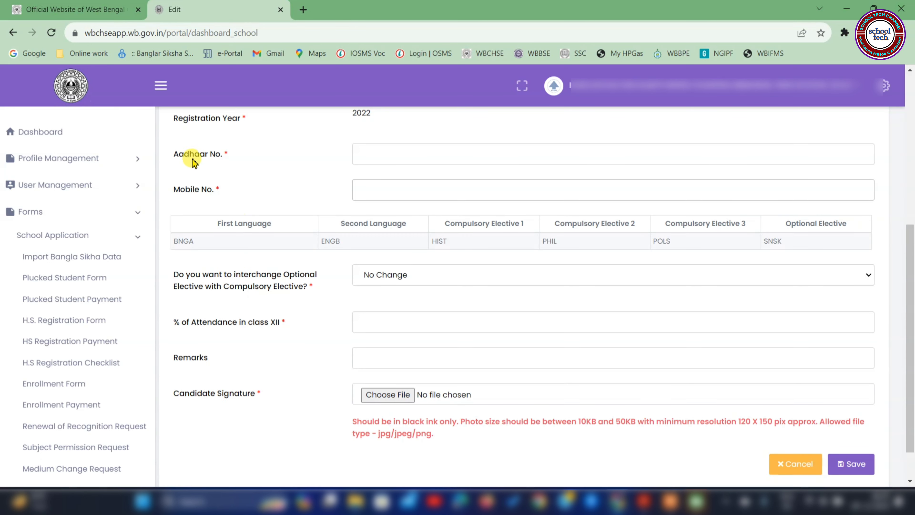
pyautogui.click(388, 158)
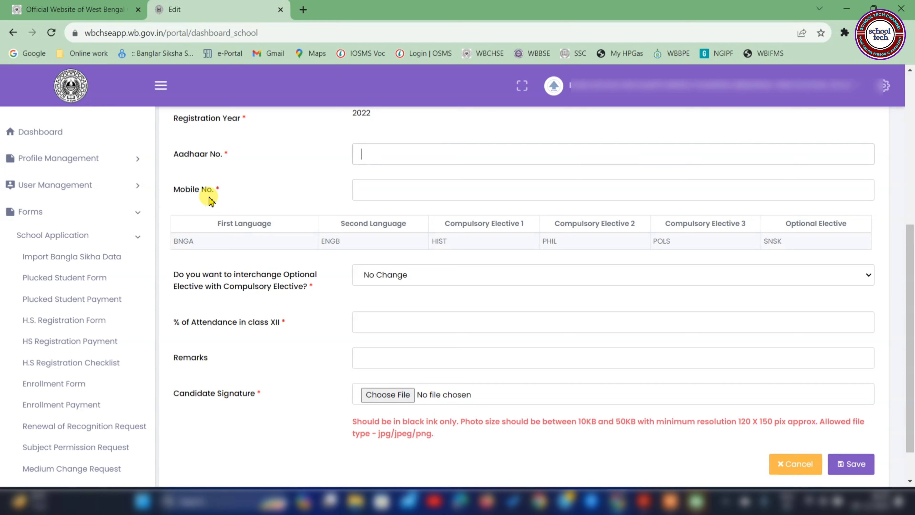
pyautogui.click(387, 196)
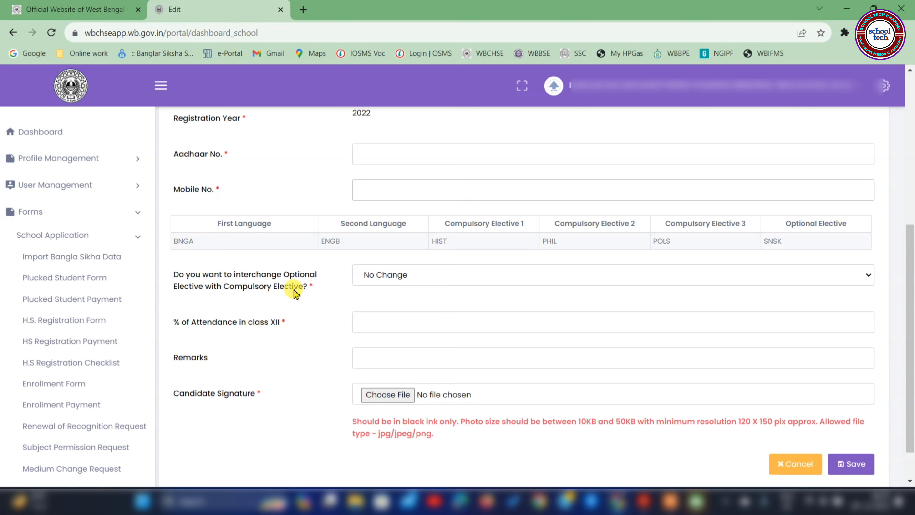
# Try Elective Subject Change for the elective interchange question, set it back to No Change, and return to the student list.
pyautogui.click(405, 274)
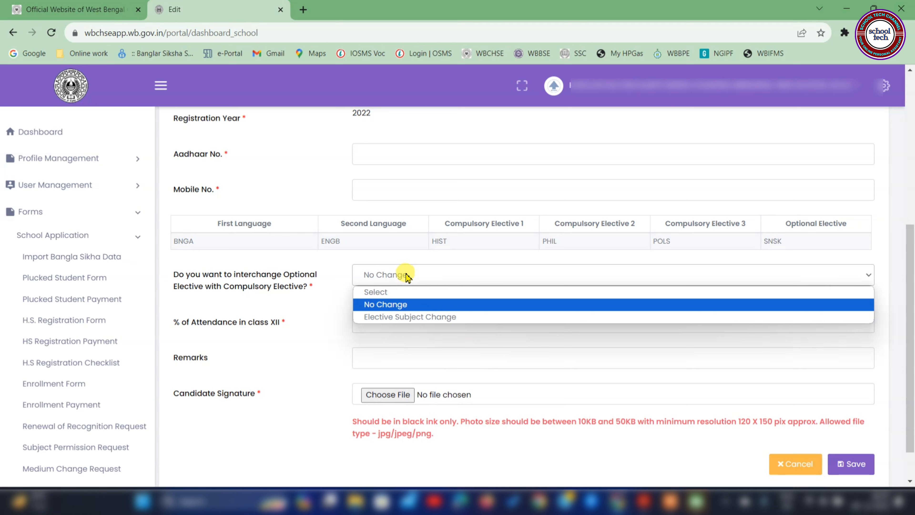
pyautogui.click(398, 317)
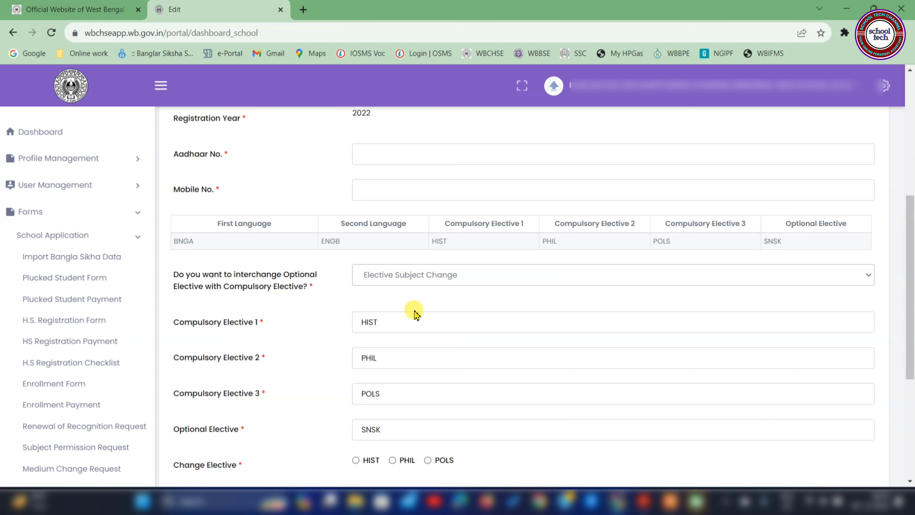
pyautogui.click(393, 281)
pyautogui.click(391, 303)
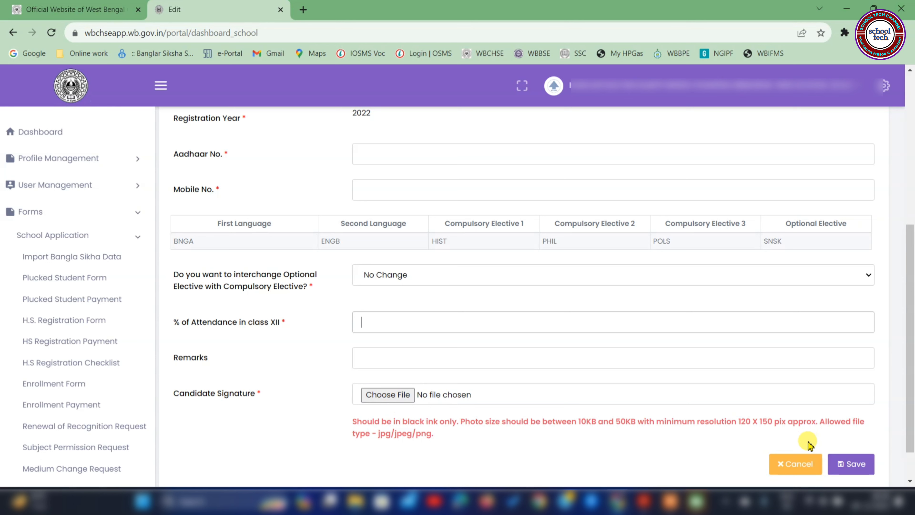
pyautogui.click(839, 462)
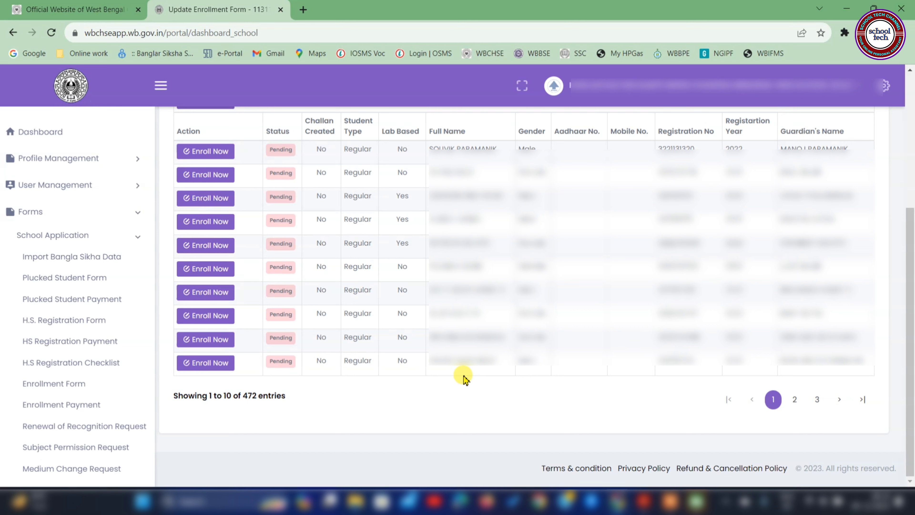
# Search the 2023-2024 enrollment records for Continuing students.
pyautogui.scroll(5, 464, 378)
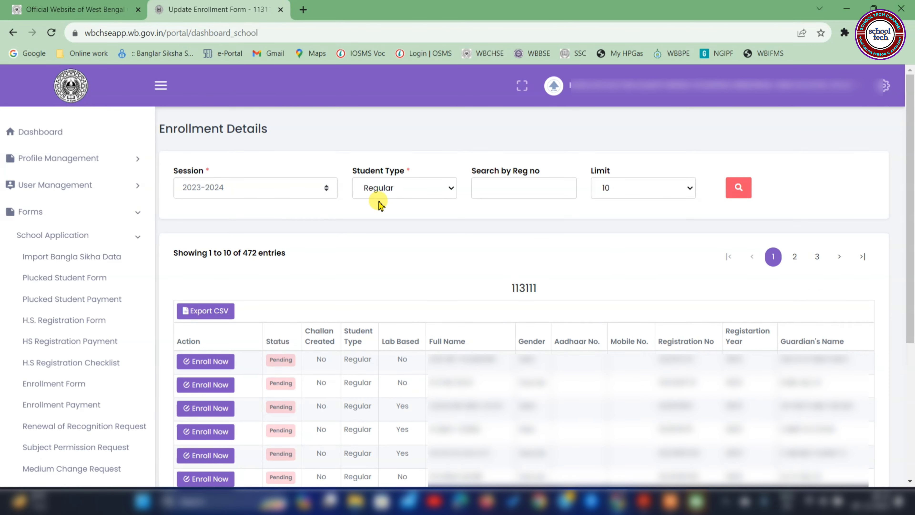
pyautogui.click(396, 191)
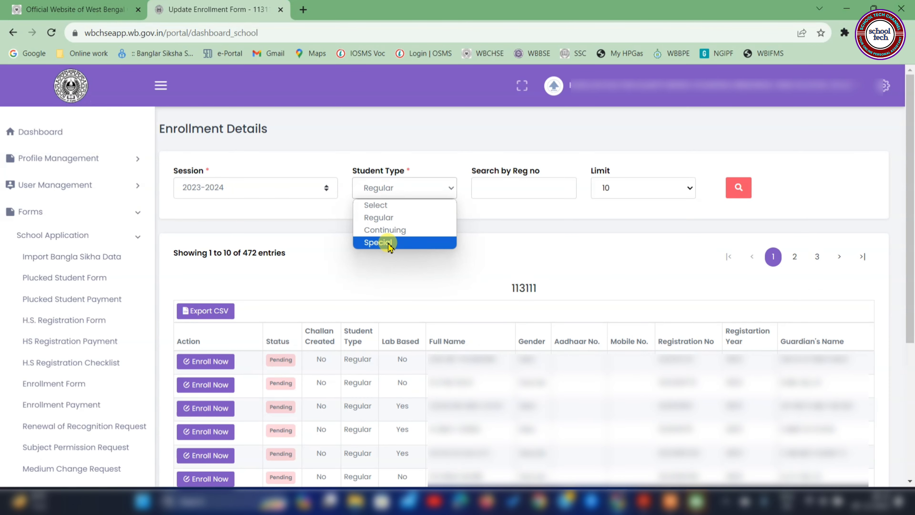
pyautogui.click(385, 233)
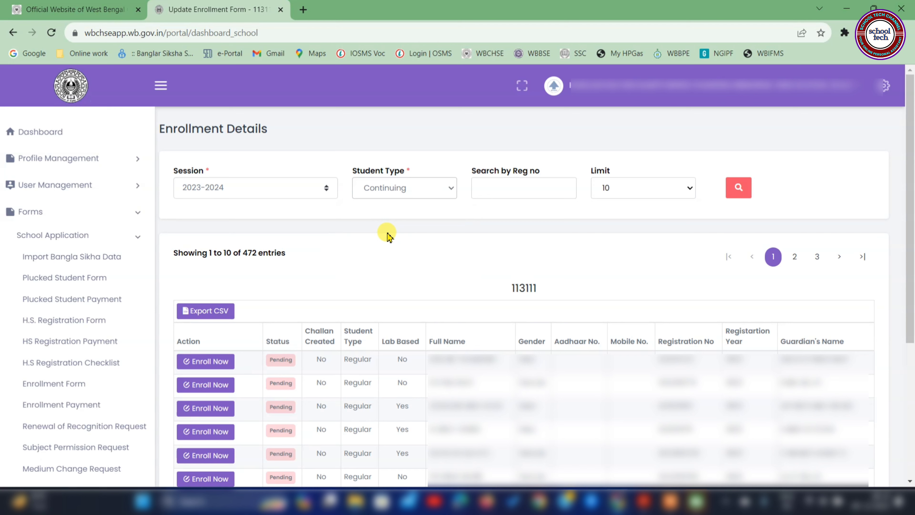
pyautogui.click(742, 188)
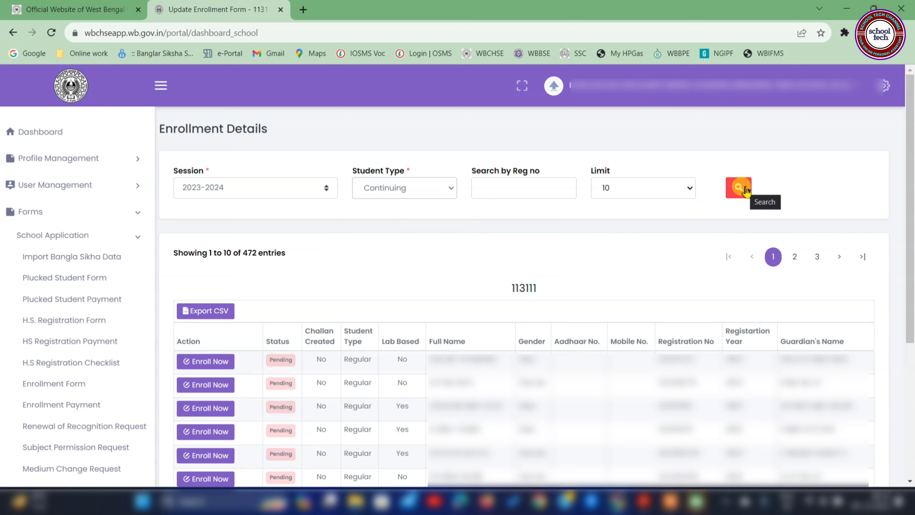
pyautogui.click(744, 189)
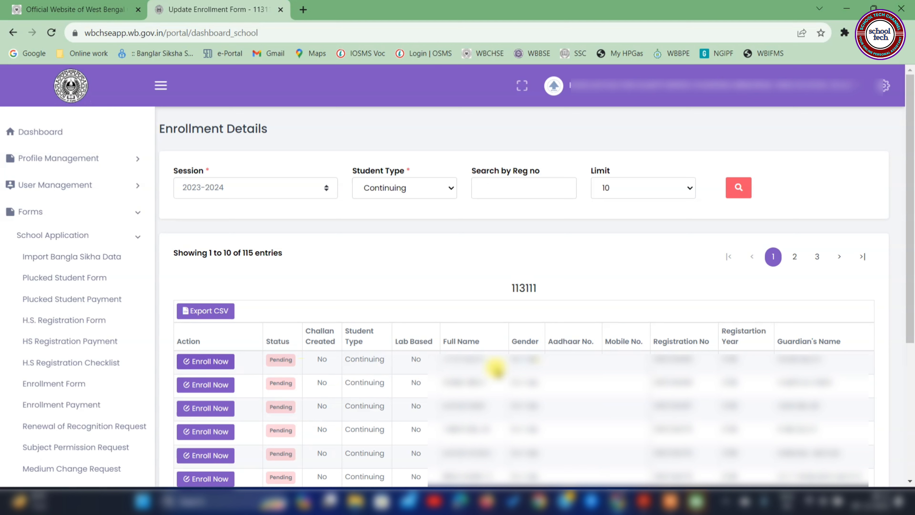
# Open the first continuing student's enrollment form and review its Aadhaar No., Mobile No. and remaining fields.
pyautogui.click(208, 362)
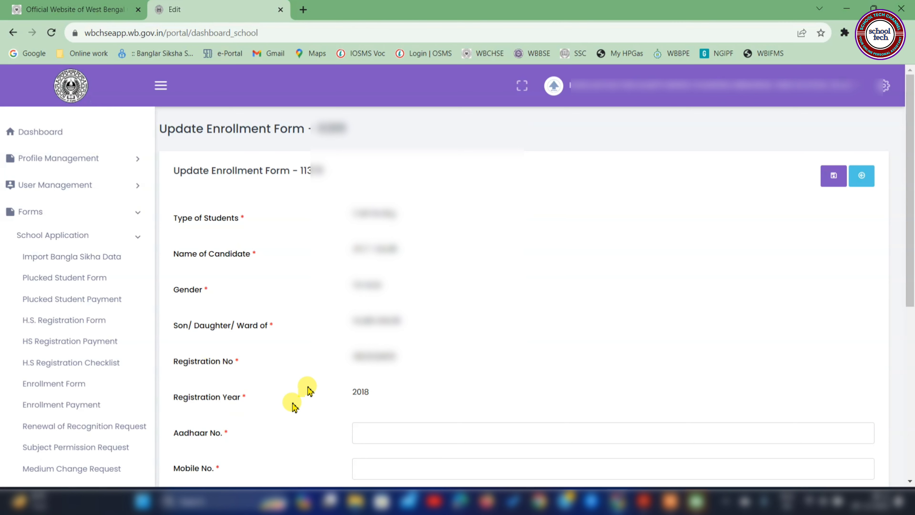
pyautogui.scroll(-6, 434, 406)
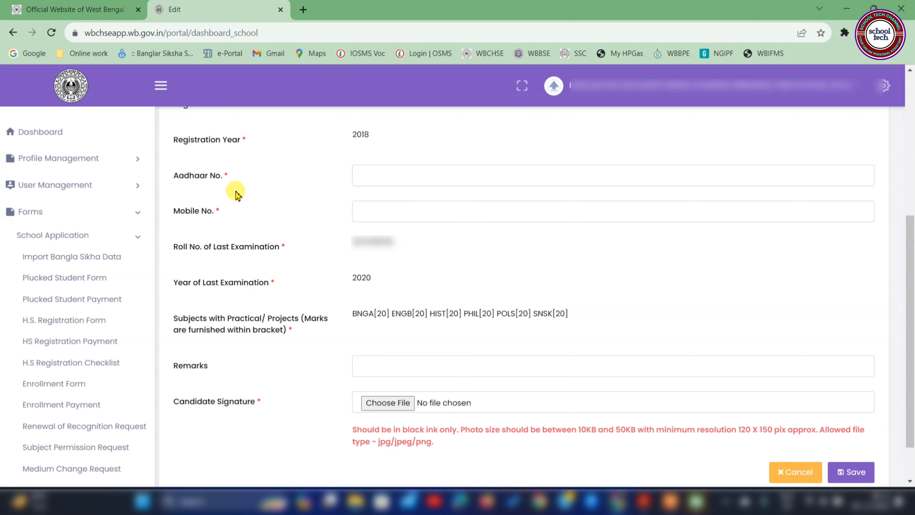
pyautogui.click(373, 174)
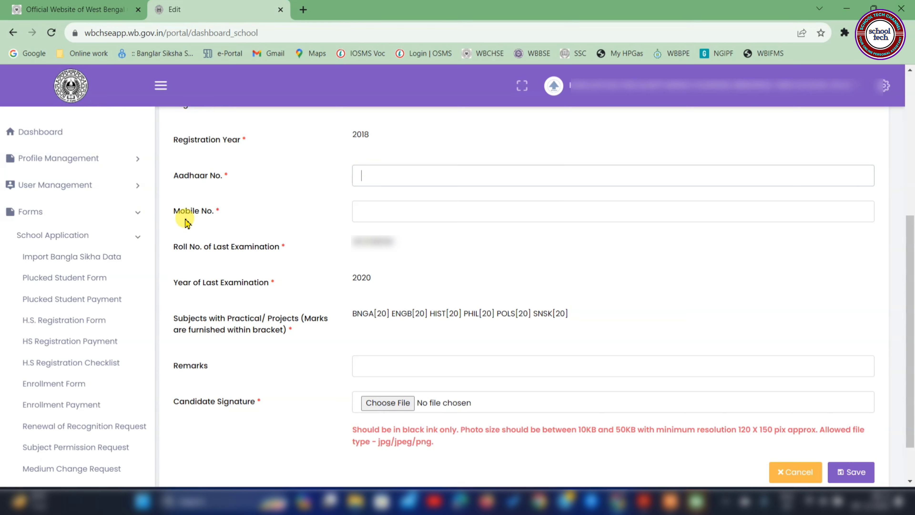
pyautogui.click(400, 216)
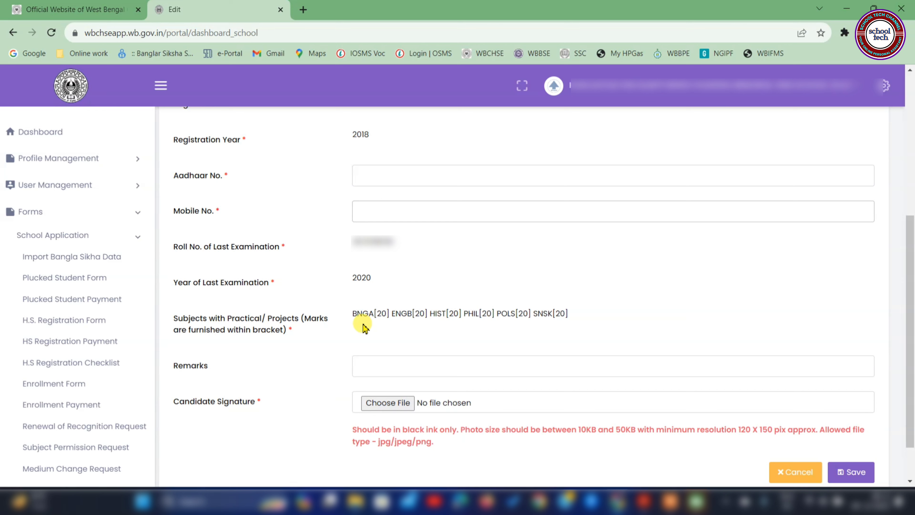
pyautogui.press('Tab')
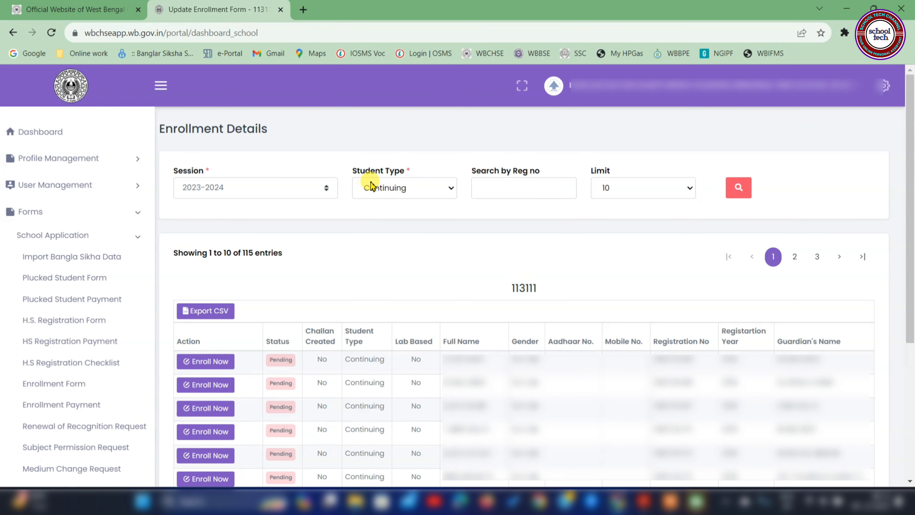
# Search the 2023-2024 enrollment records for Special students.
pyautogui.click(392, 193)
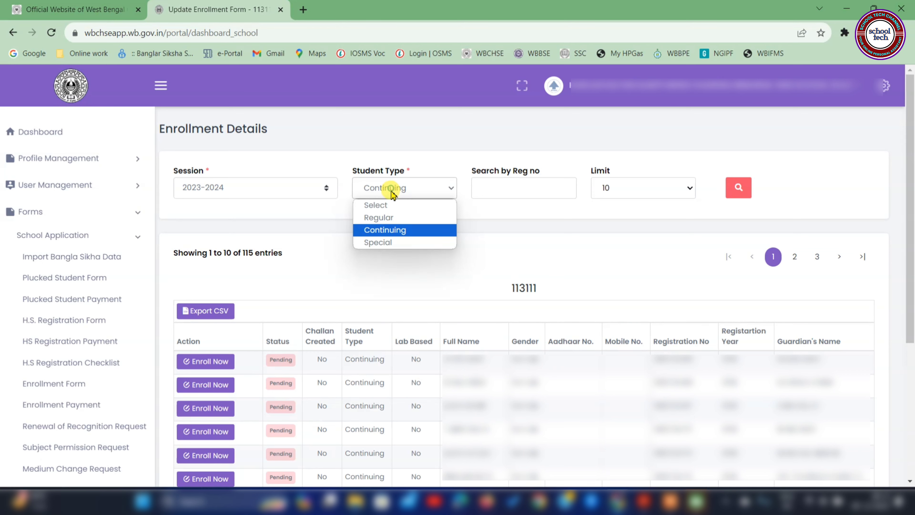
pyautogui.click(392, 246)
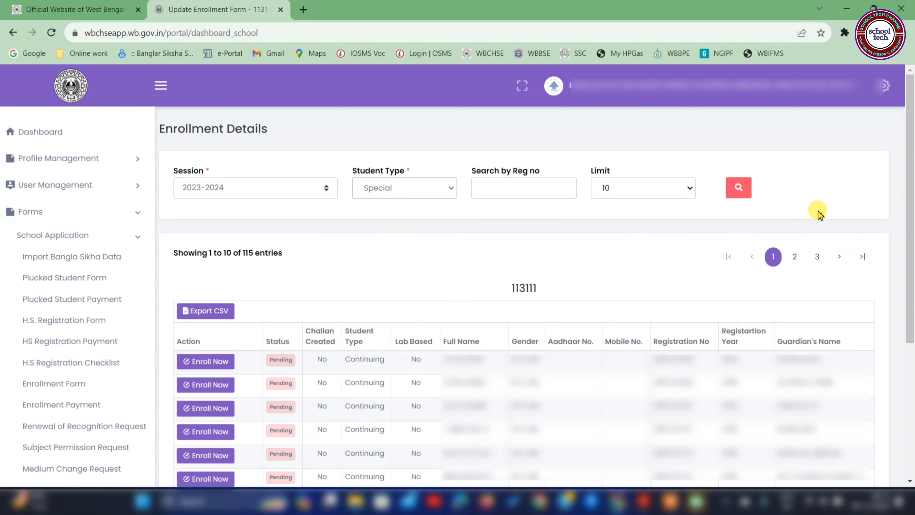
pyautogui.click(736, 189)
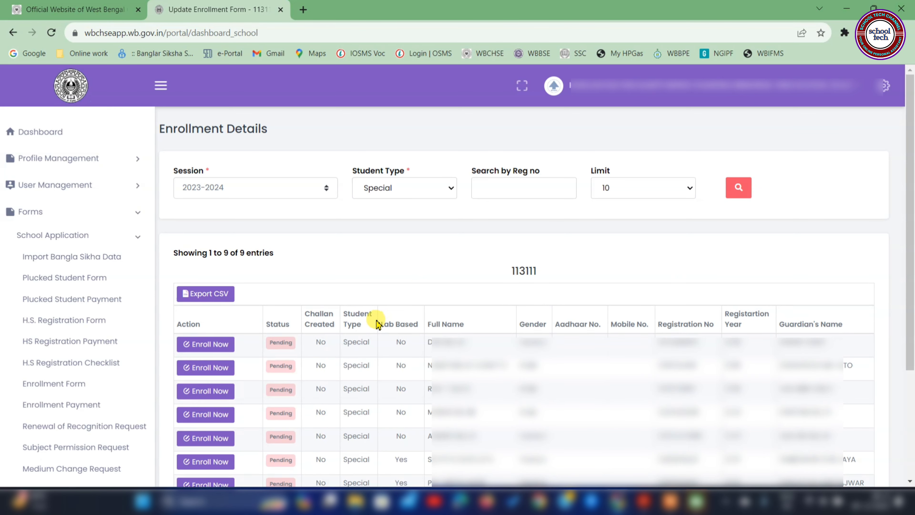
# Open the first special student's enrollment form and review the Aadhaar No., Mobile No. and remaining fields.
pyautogui.click(201, 345)
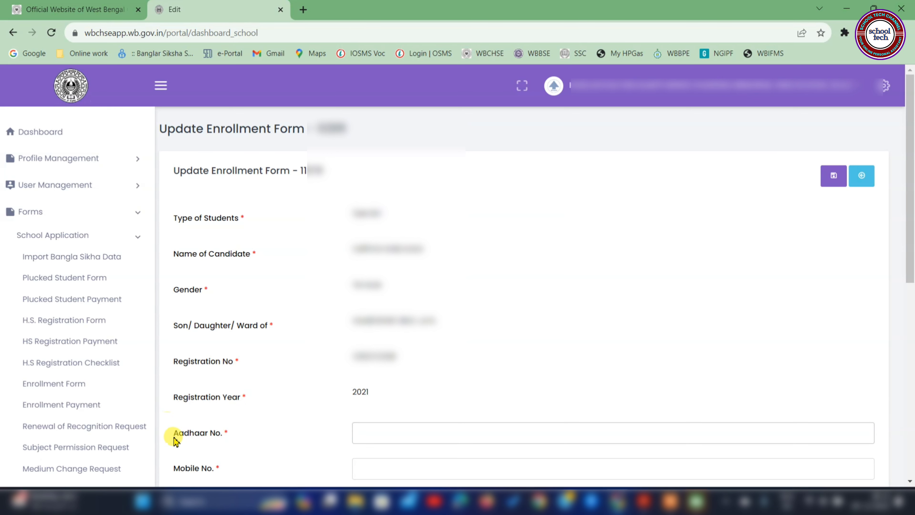
pyautogui.click(387, 437)
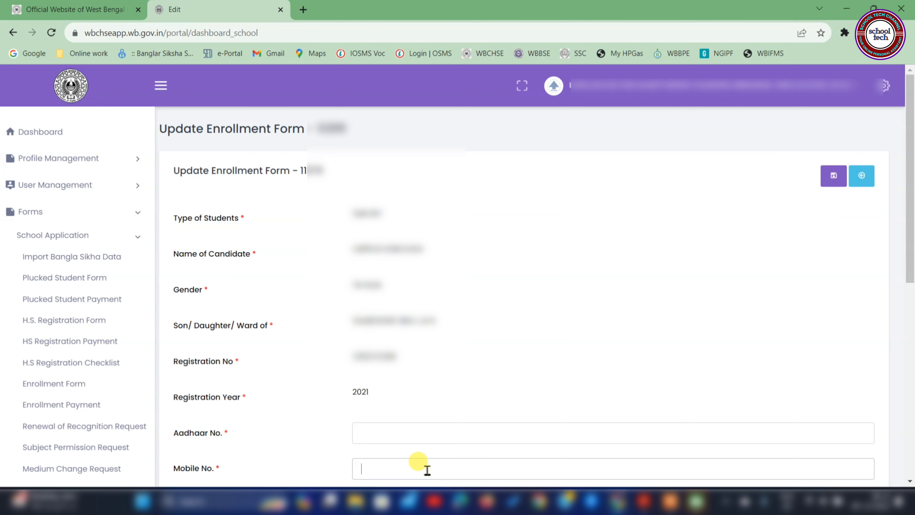
pyautogui.scroll(-5, 427, 470)
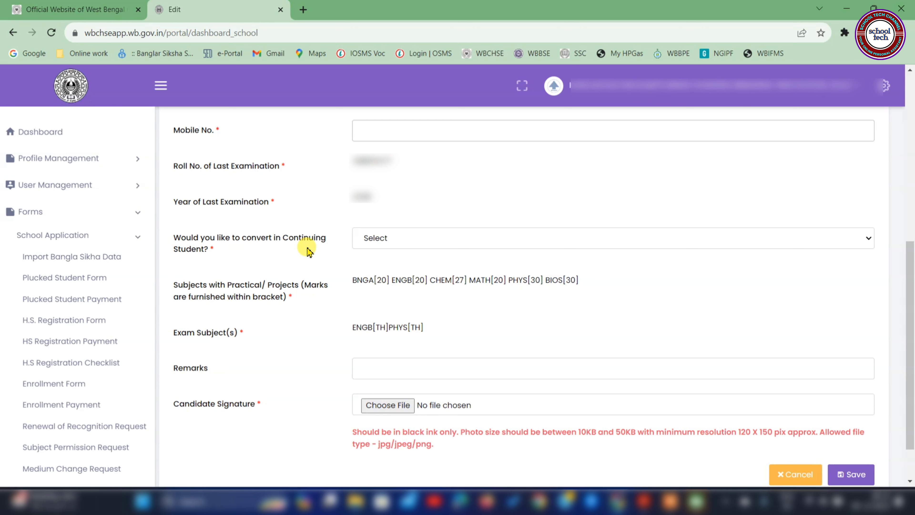
# Answer No to converting the special student into a Continuing student and go to the Remarks field.
pyautogui.click(395, 242)
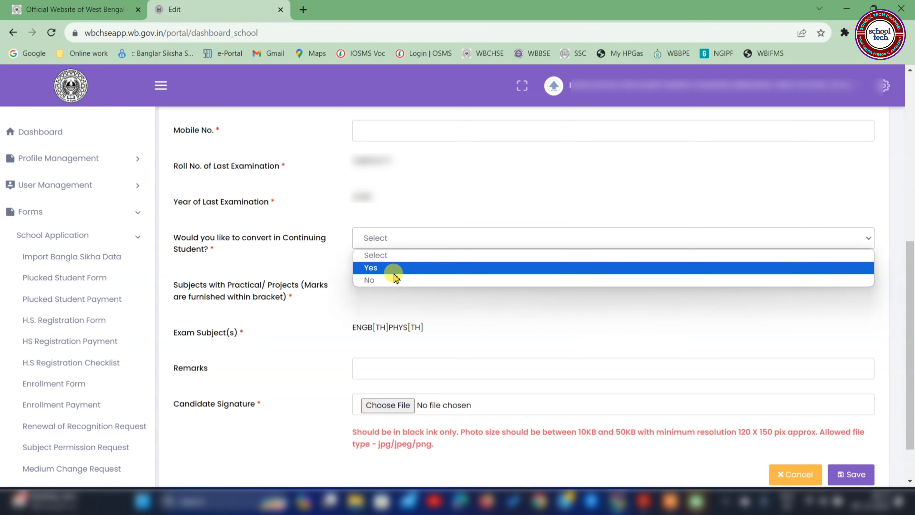
pyautogui.click(320, 261)
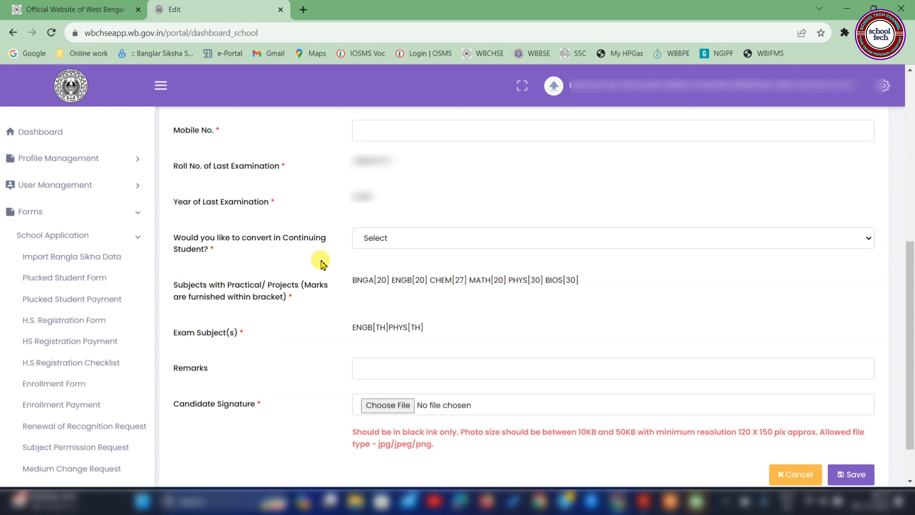
pyautogui.click(434, 243)
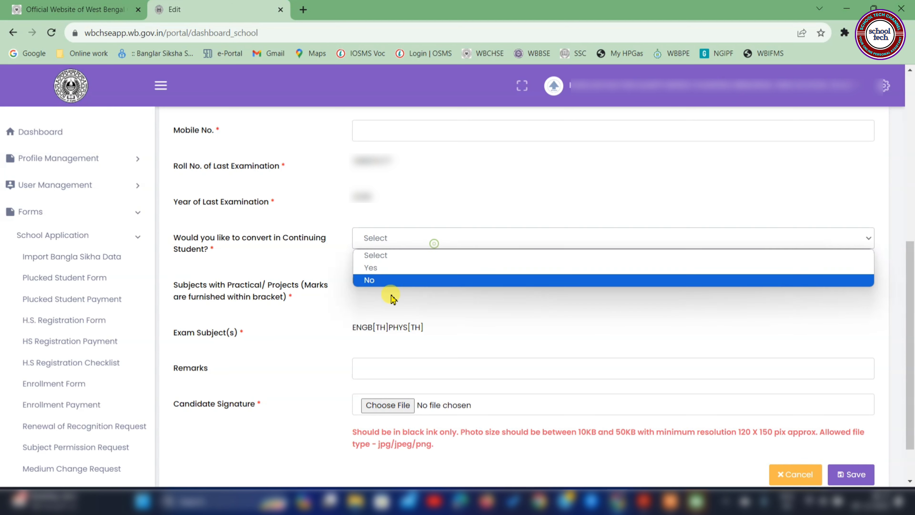
pyautogui.click(381, 280)
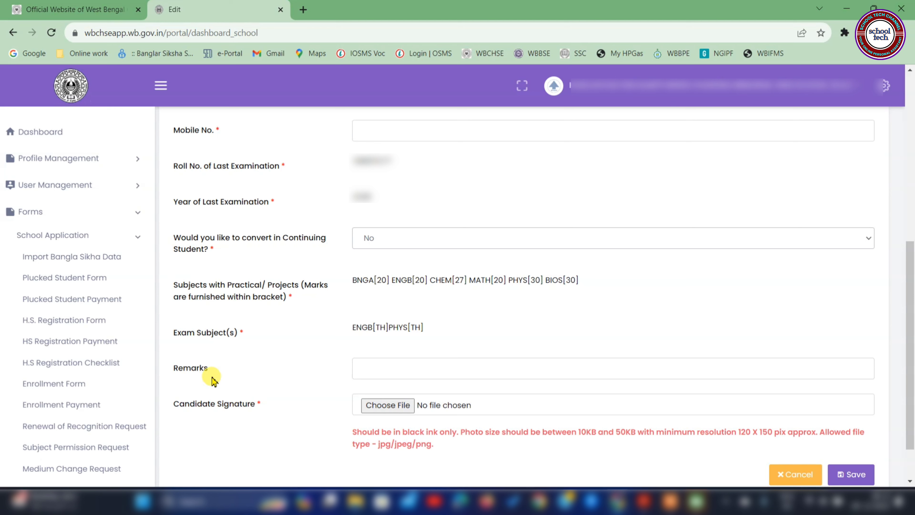
pyautogui.click(386, 371)
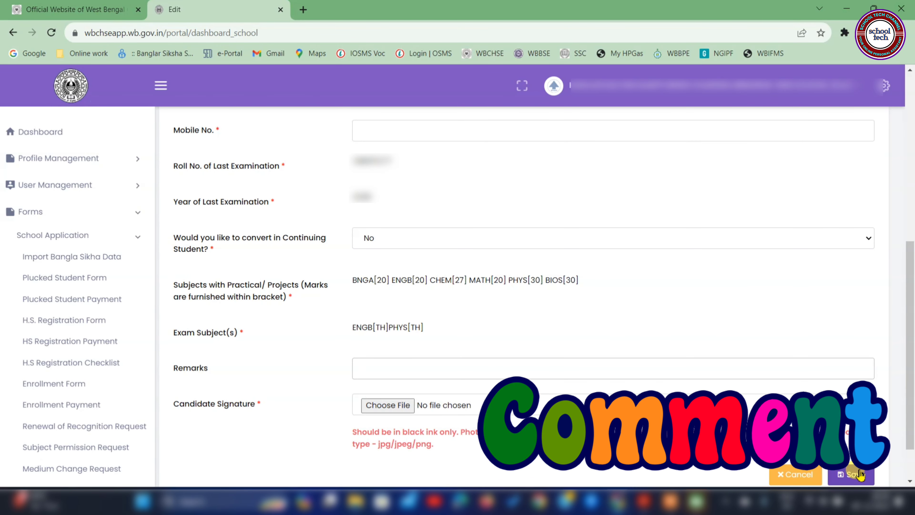
pyautogui.click(860, 475)
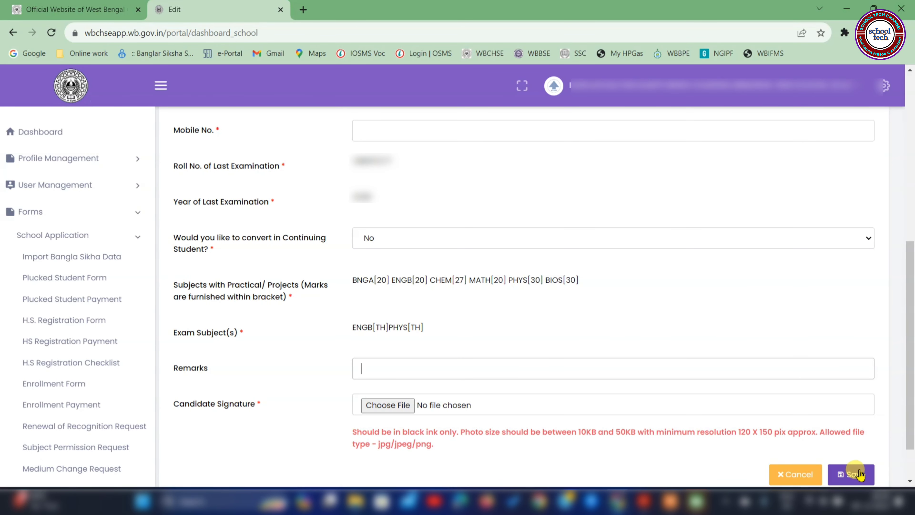